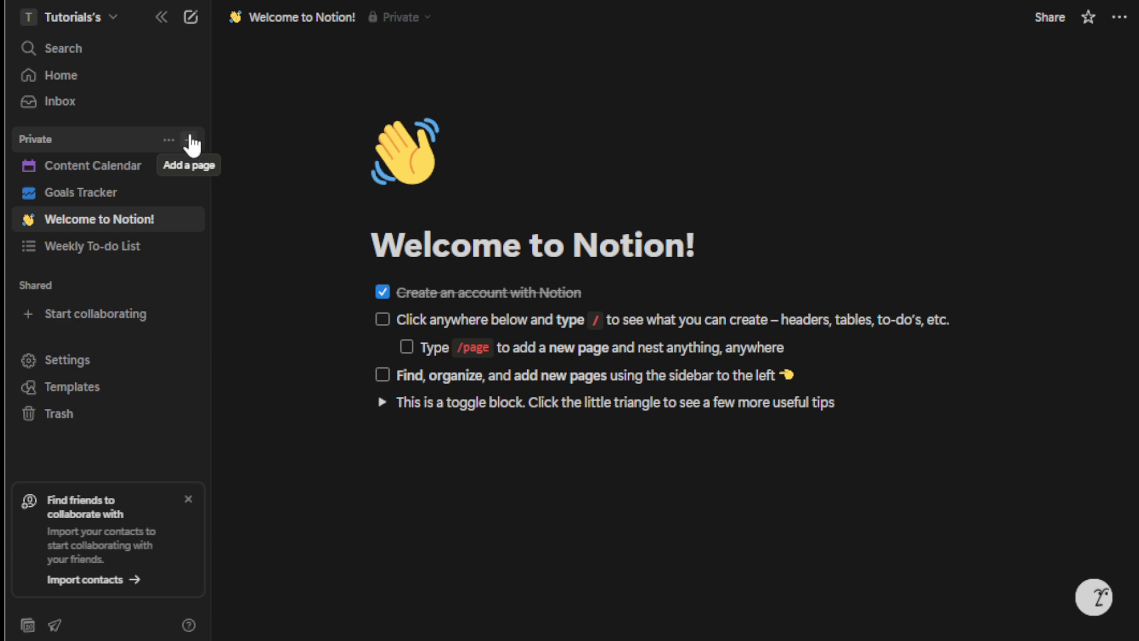
Add a new private page and title it "Reading List"
click(191, 141)
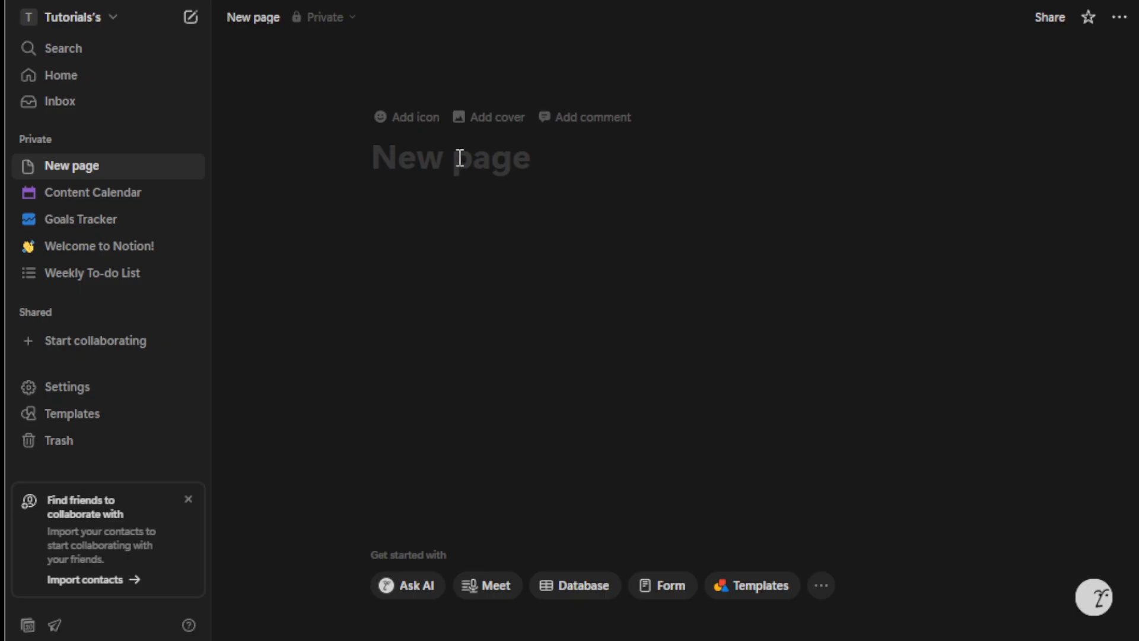
text(R)
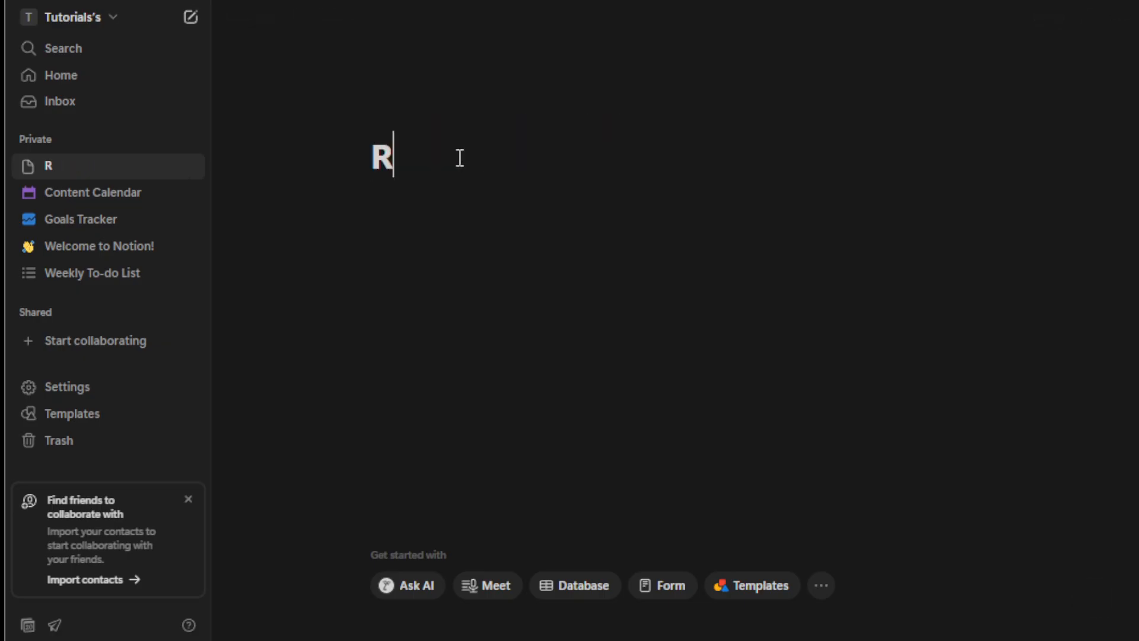
text(eading )
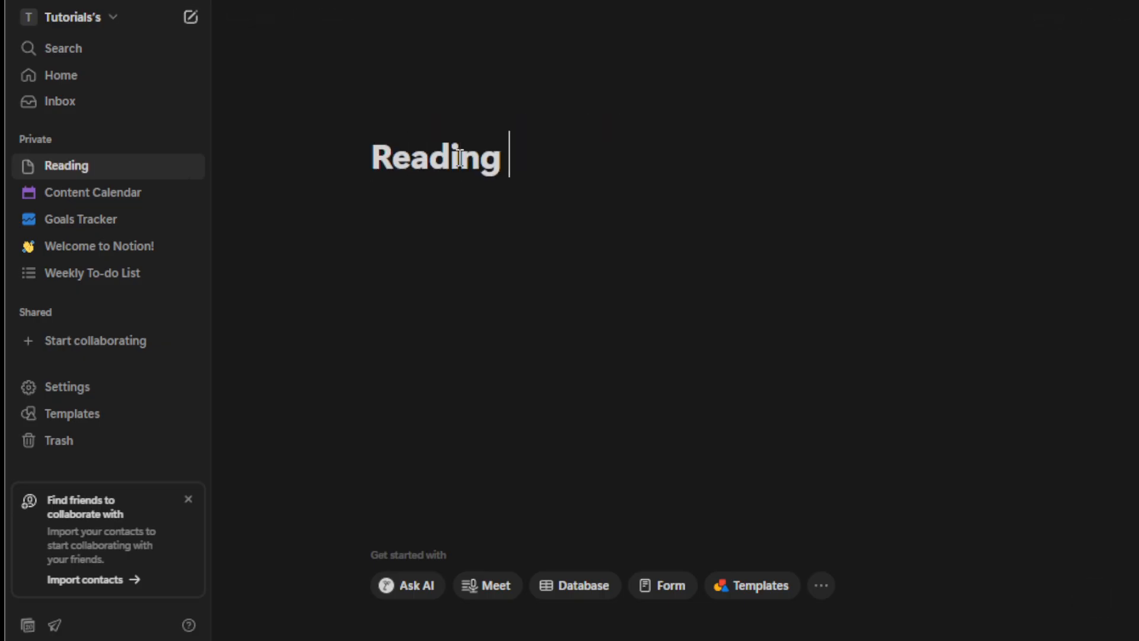
text(List)
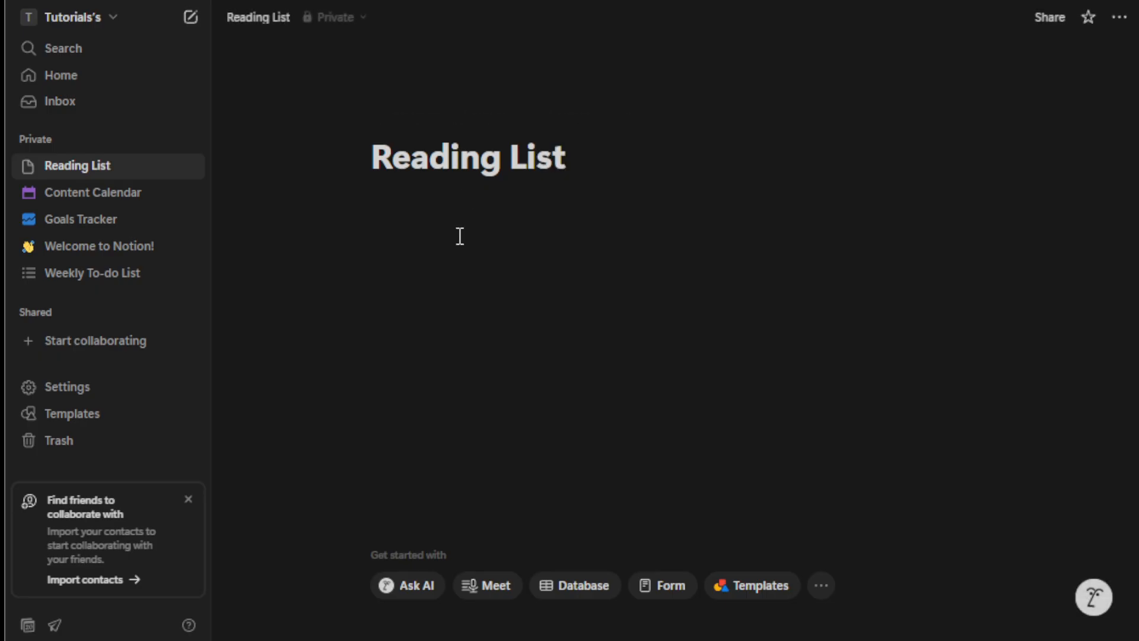
key(Return)
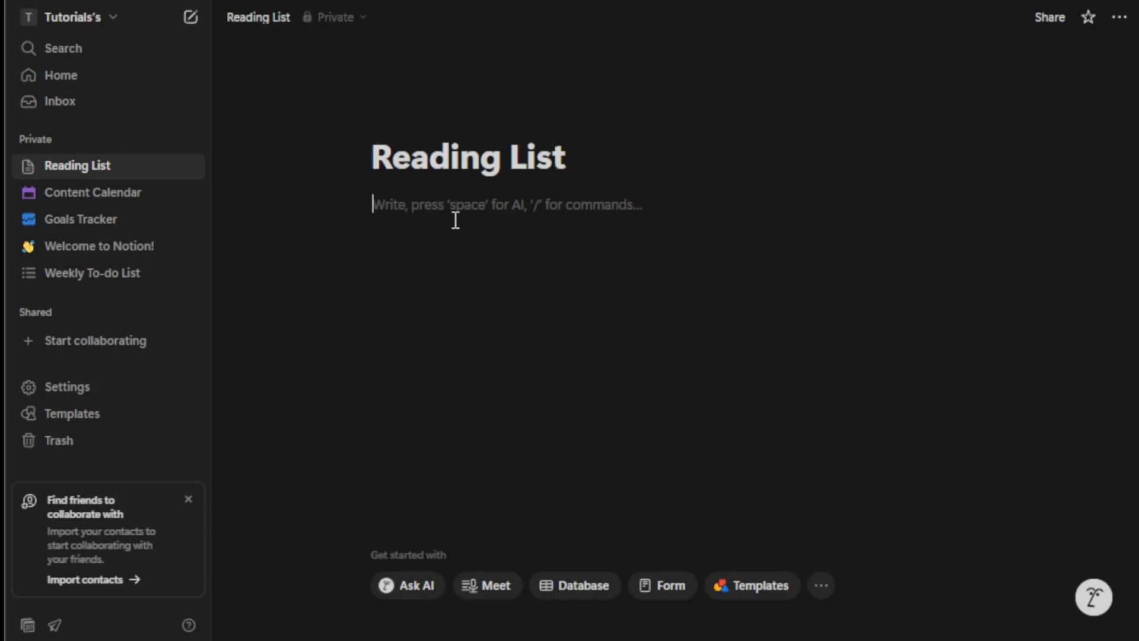
Insert a table view database into the Reading List page
text(/table)
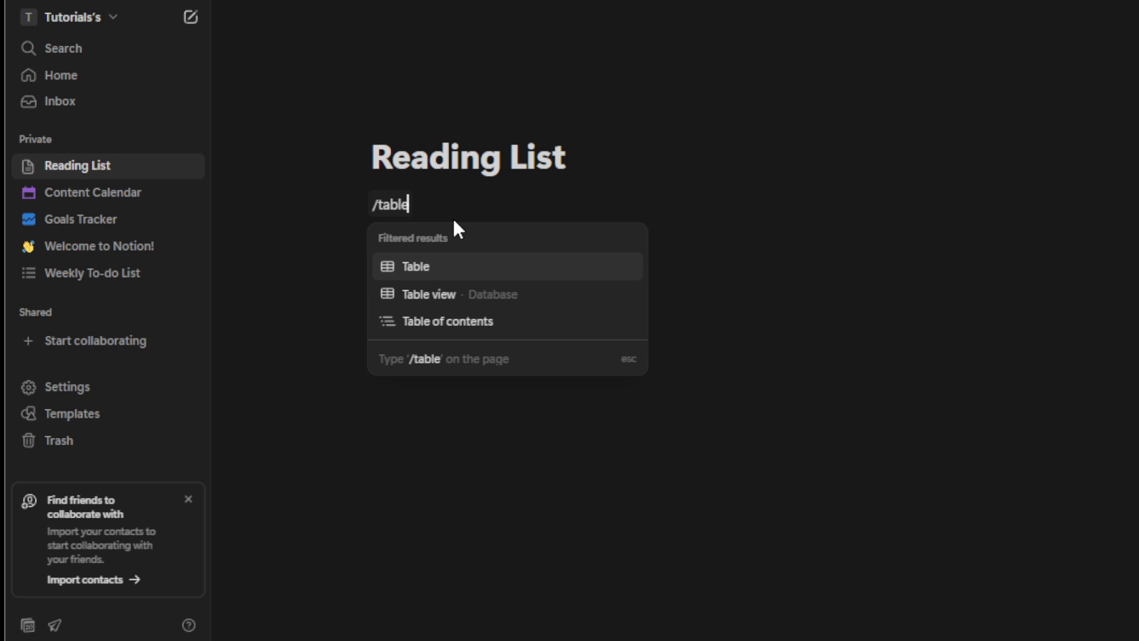
click(472, 295)
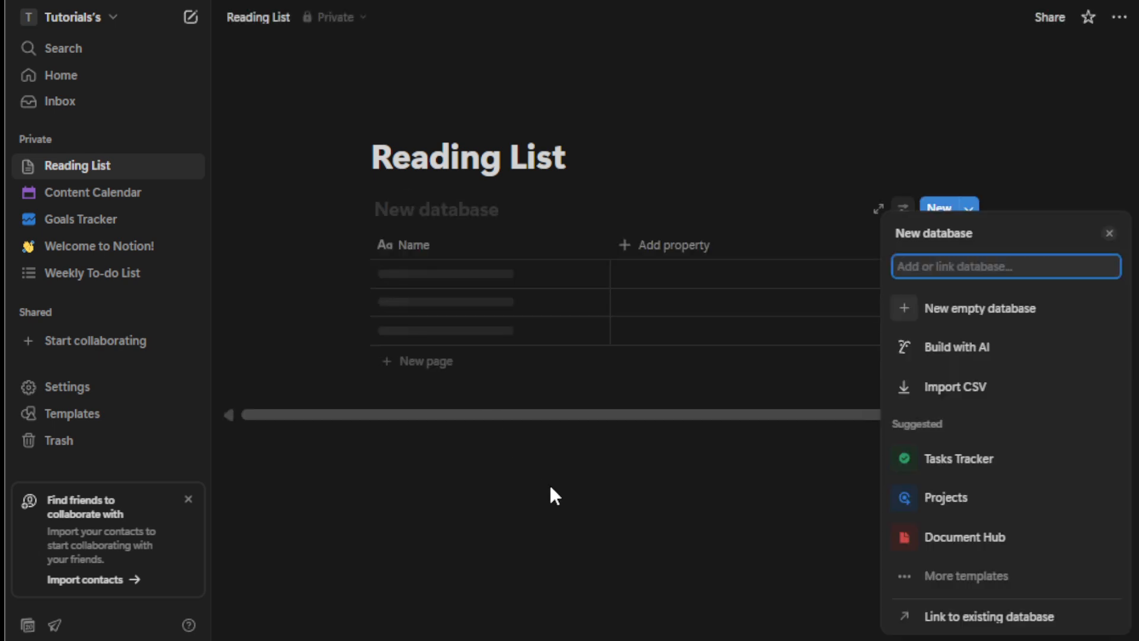
click(550, 484)
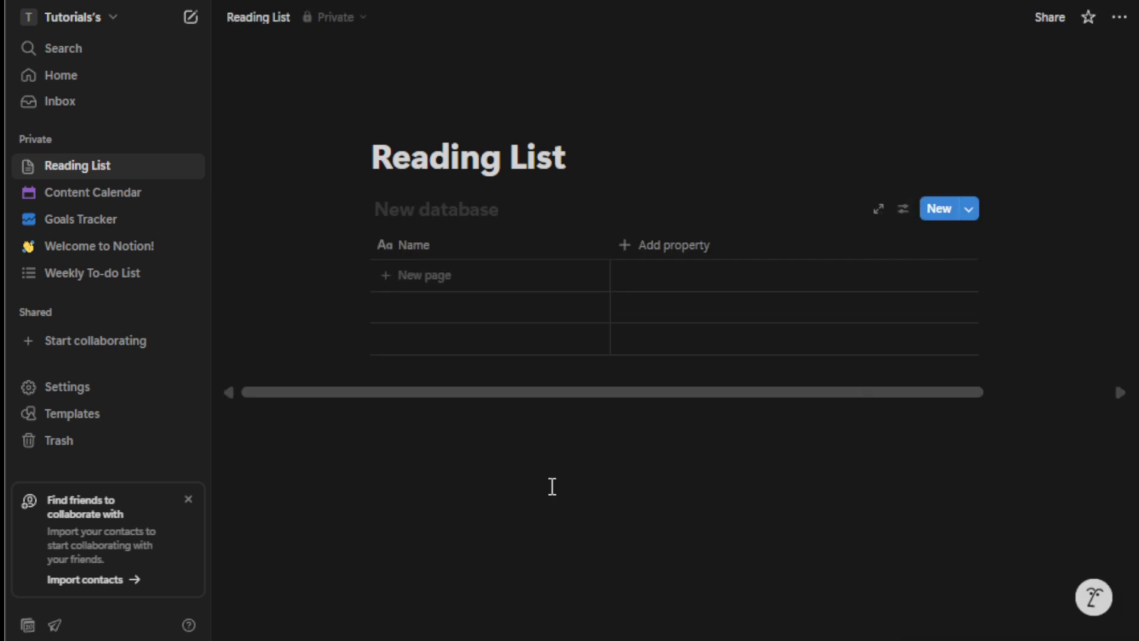
Rename the table's Name column to "Books"
click(430, 246)
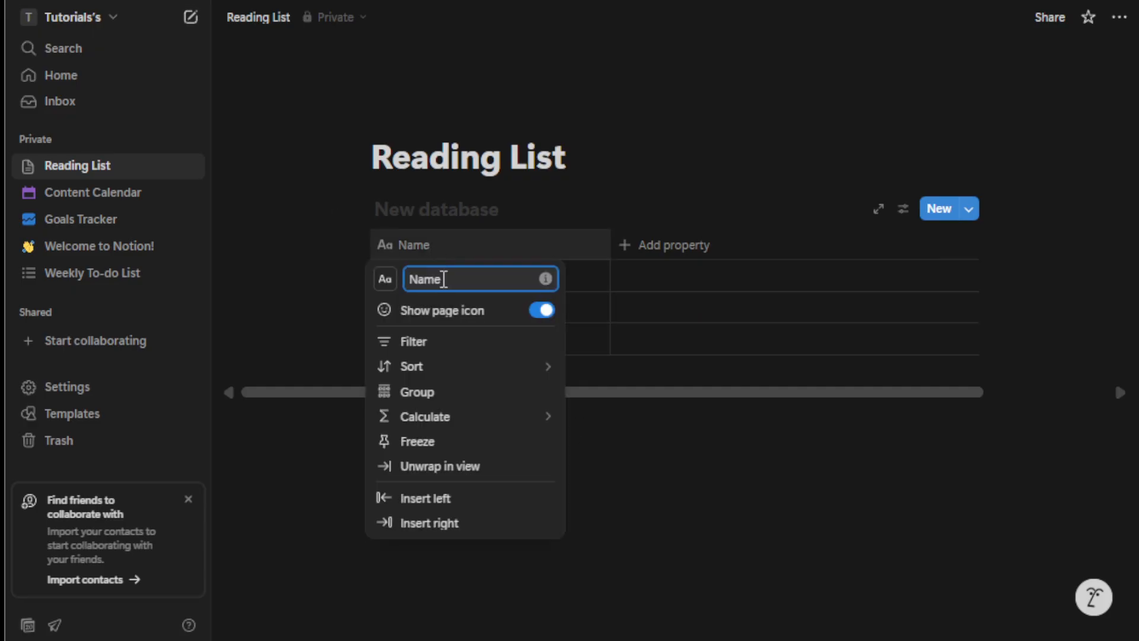
double_click(444, 279)
text(Books)
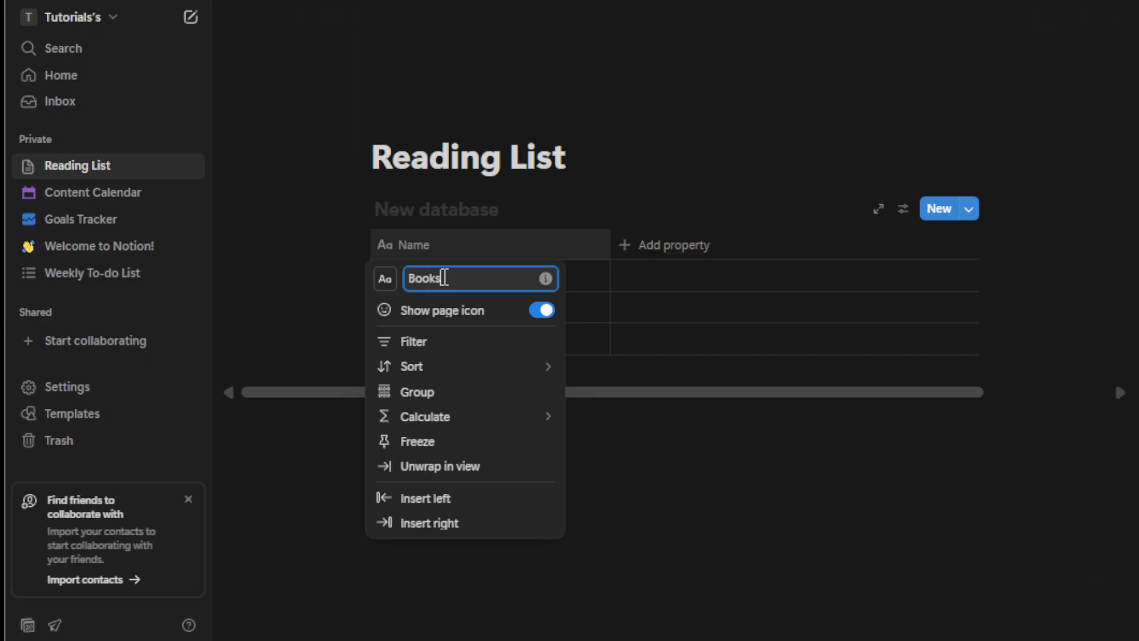
click(615, 467)
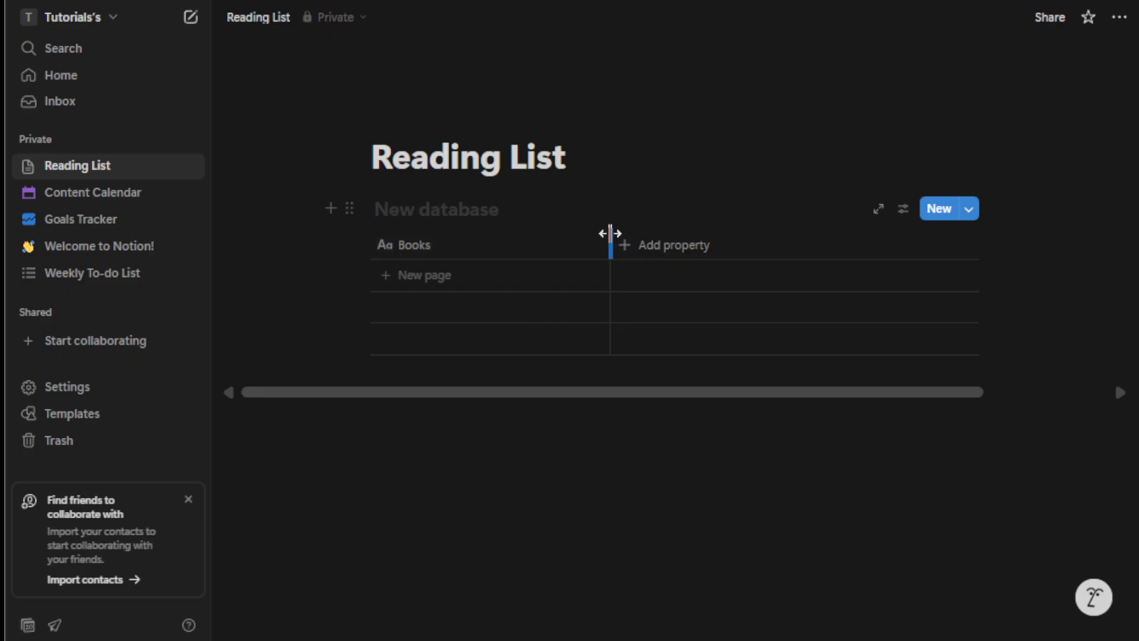
Narrow the first column and rename it "Title"
drag(609, 233, 481, 233)
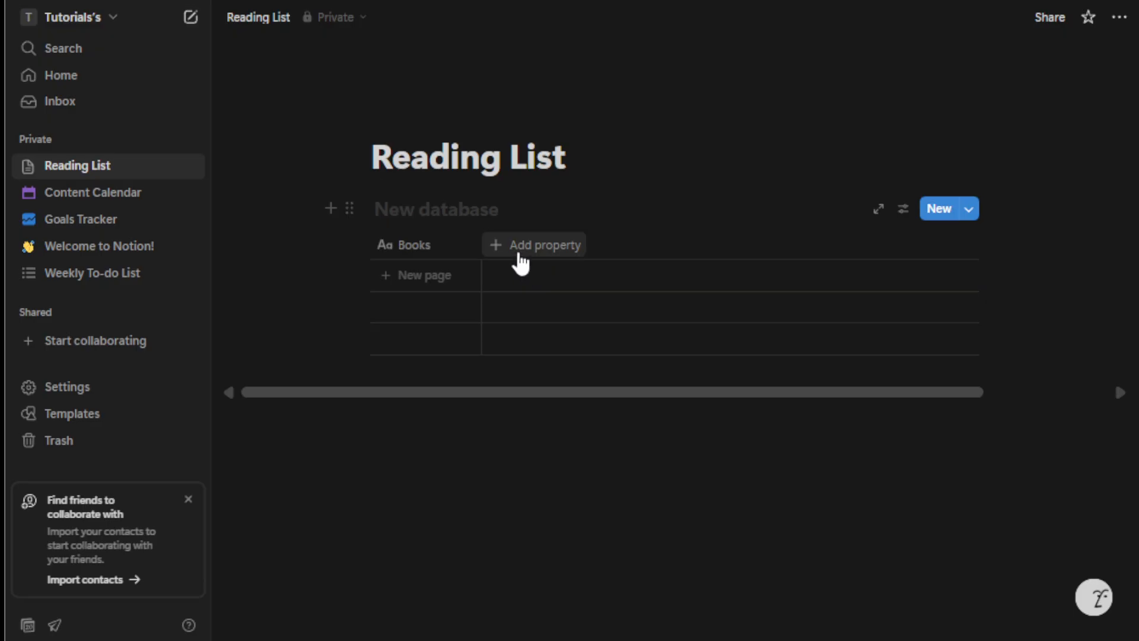
click(435, 242)
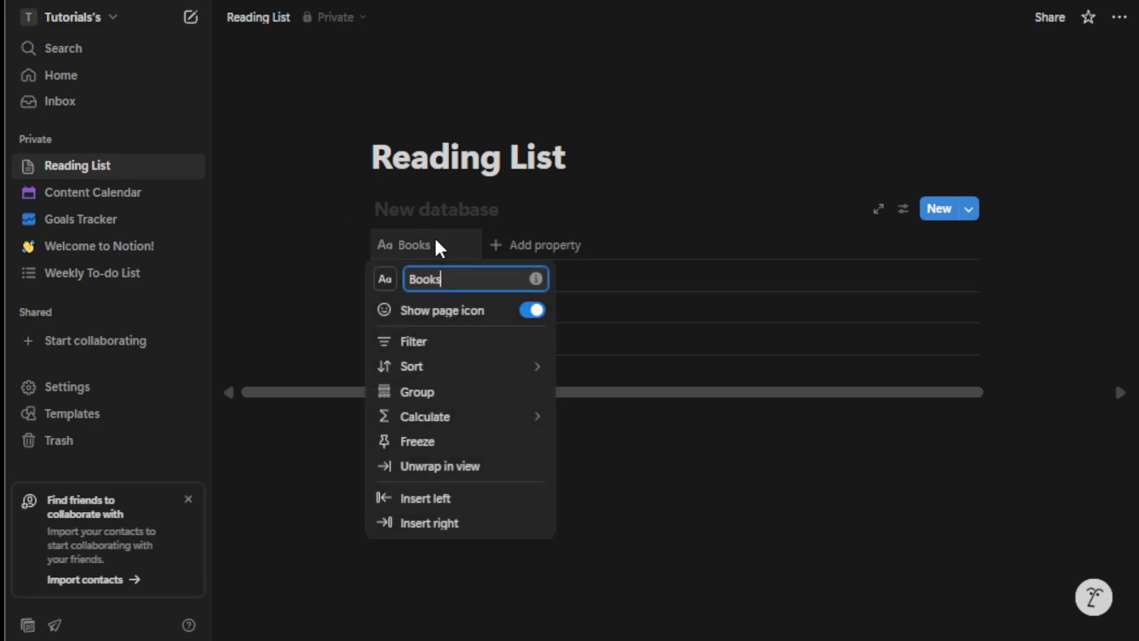
double_click(437, 286)
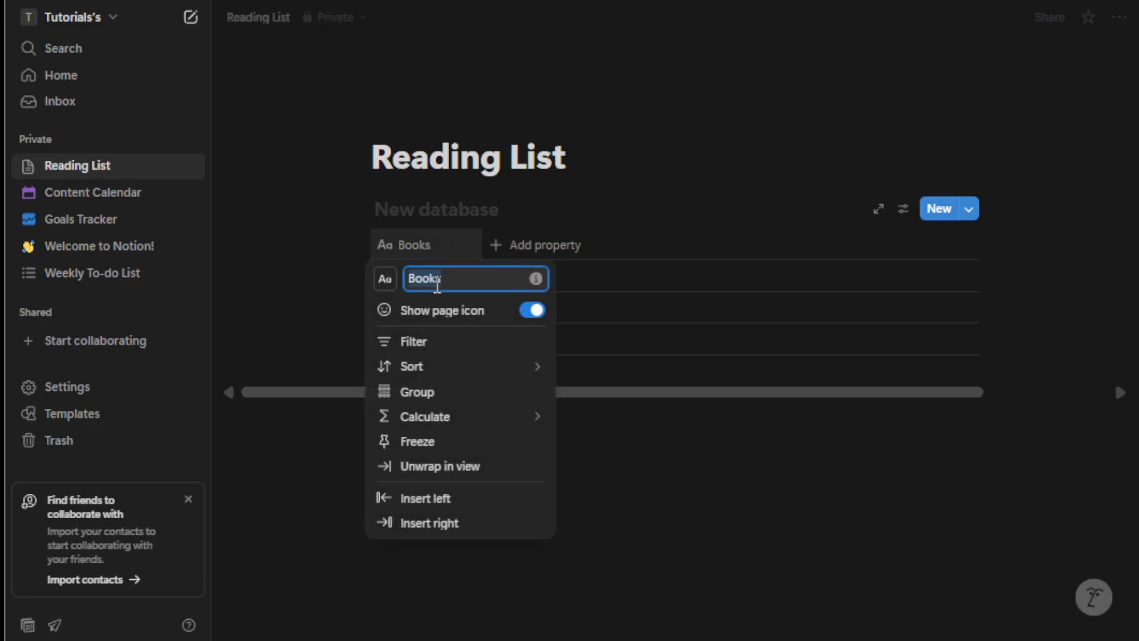
text(Title)
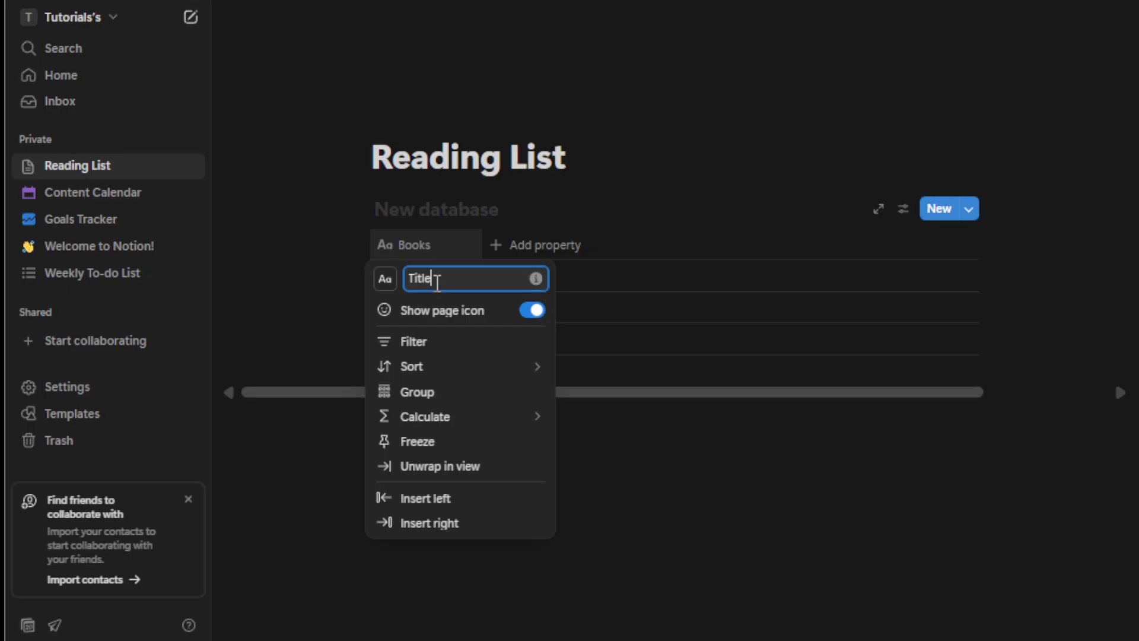
click(515, 249)
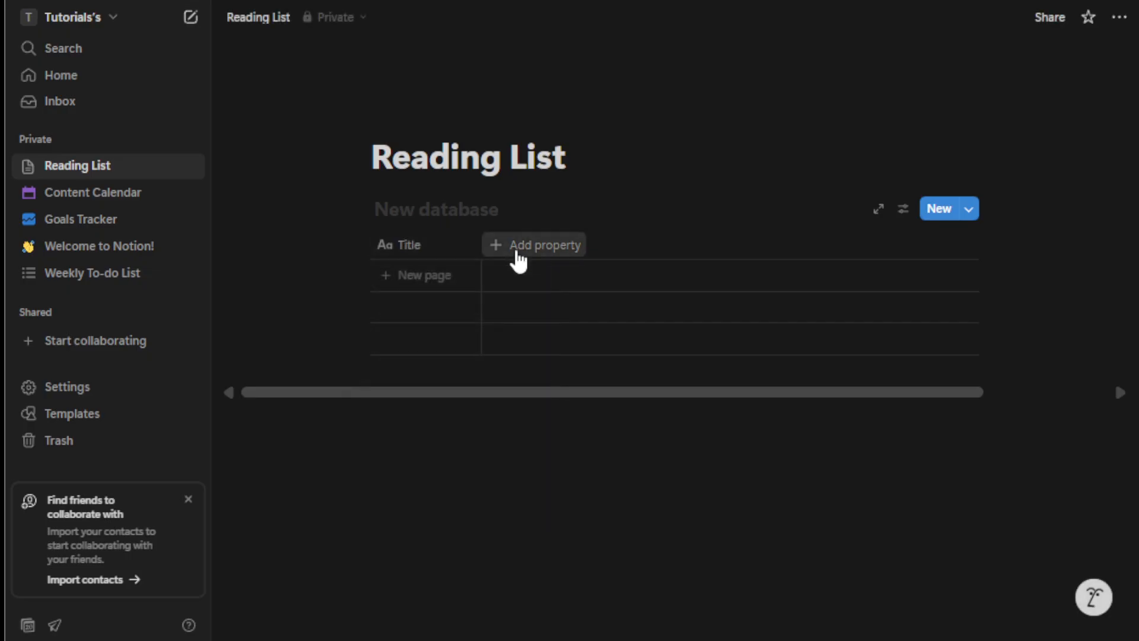
Add a Text property to the table and name it "Author"
click(516, 252)
click(522, 316)
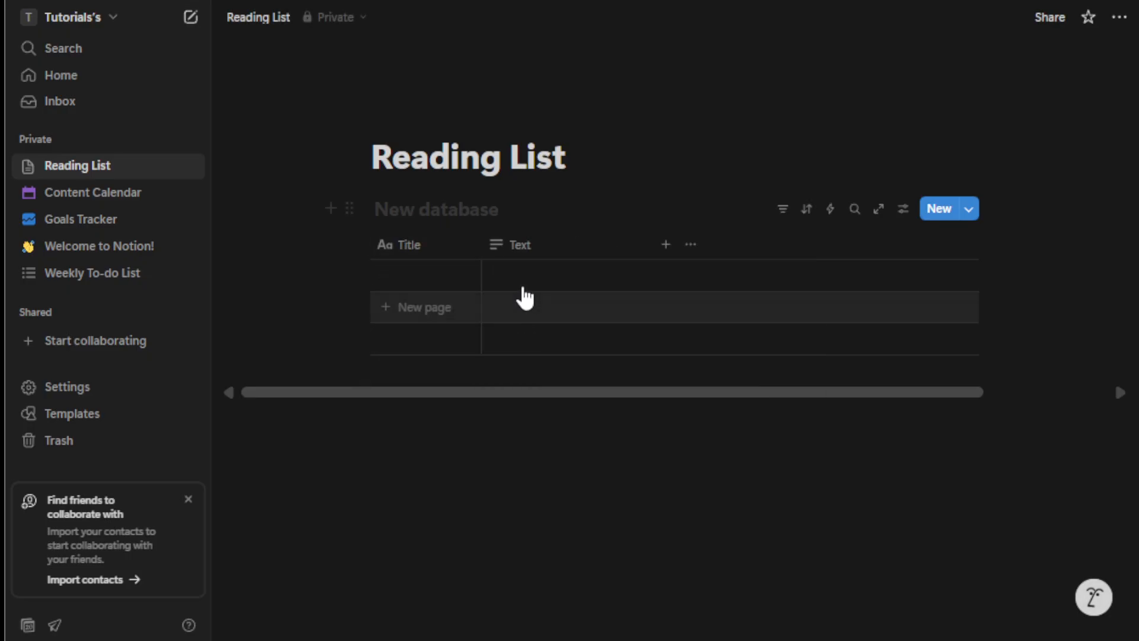
click(525, 252)
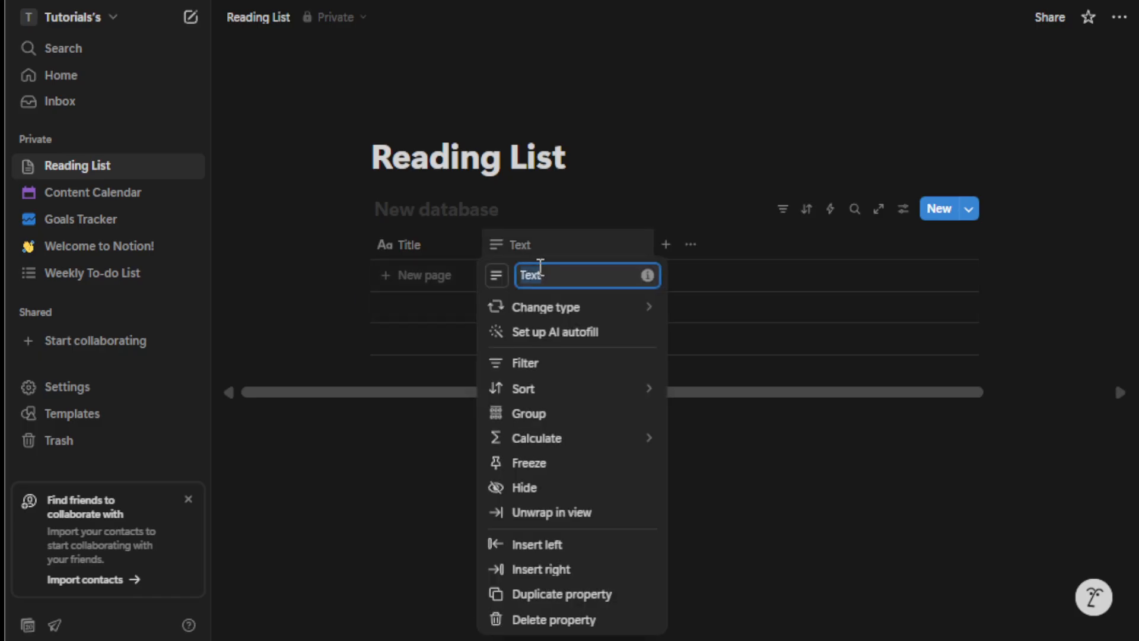
text(A)
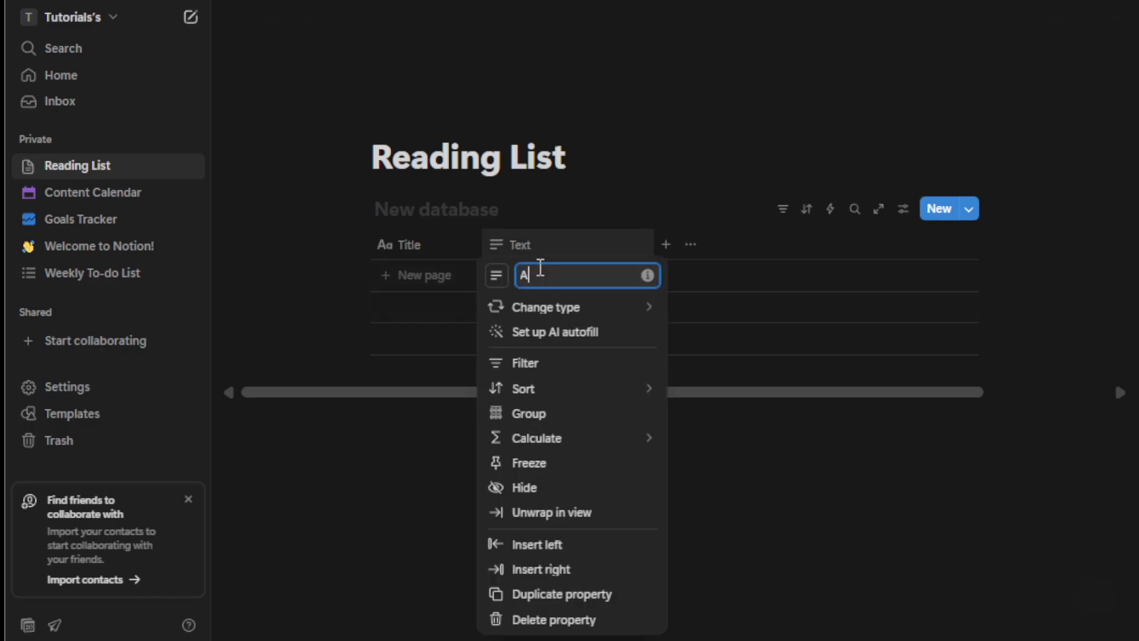
text(uthor)
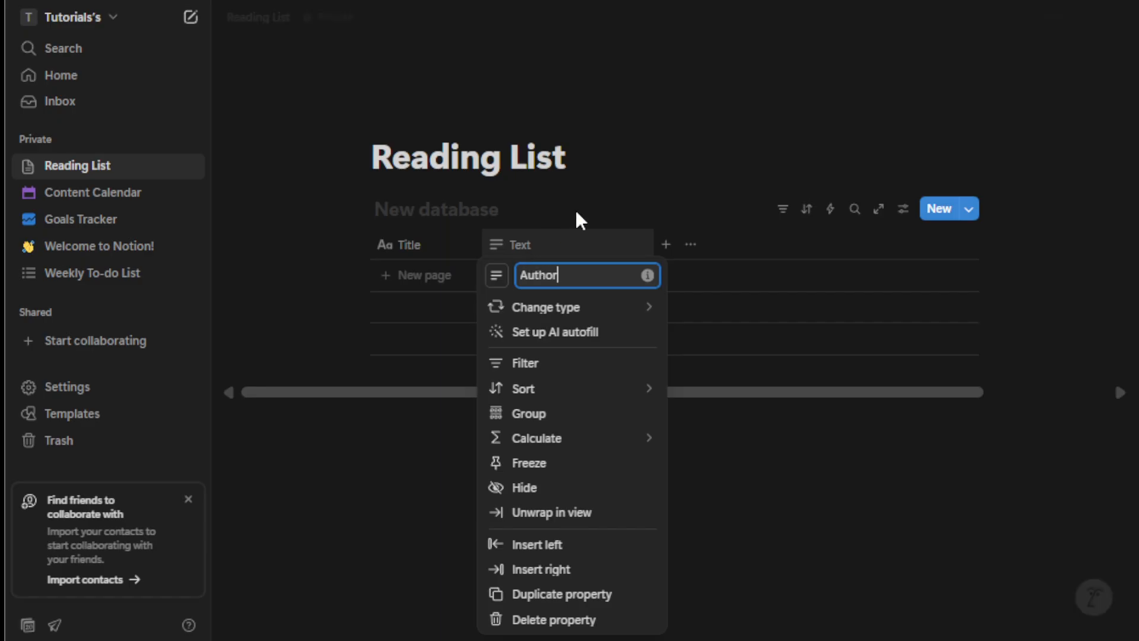
click(659, 178)
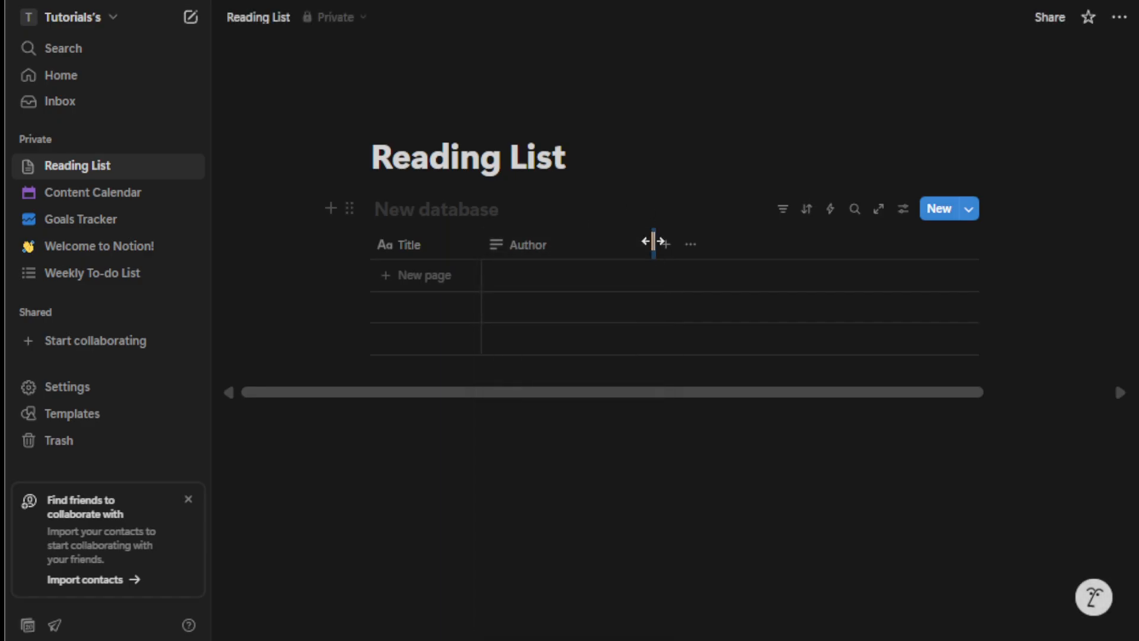
Narrow the Author column and add a Status property after it
drag(654, 244, 593, 245)
click(607, 248)
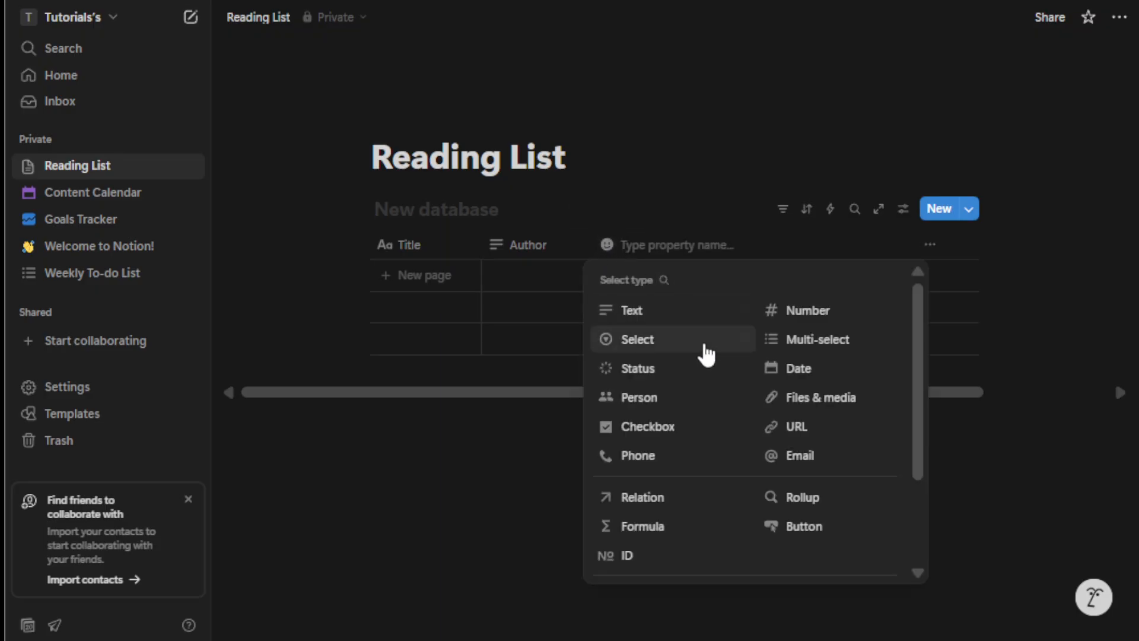
click(681, 371)
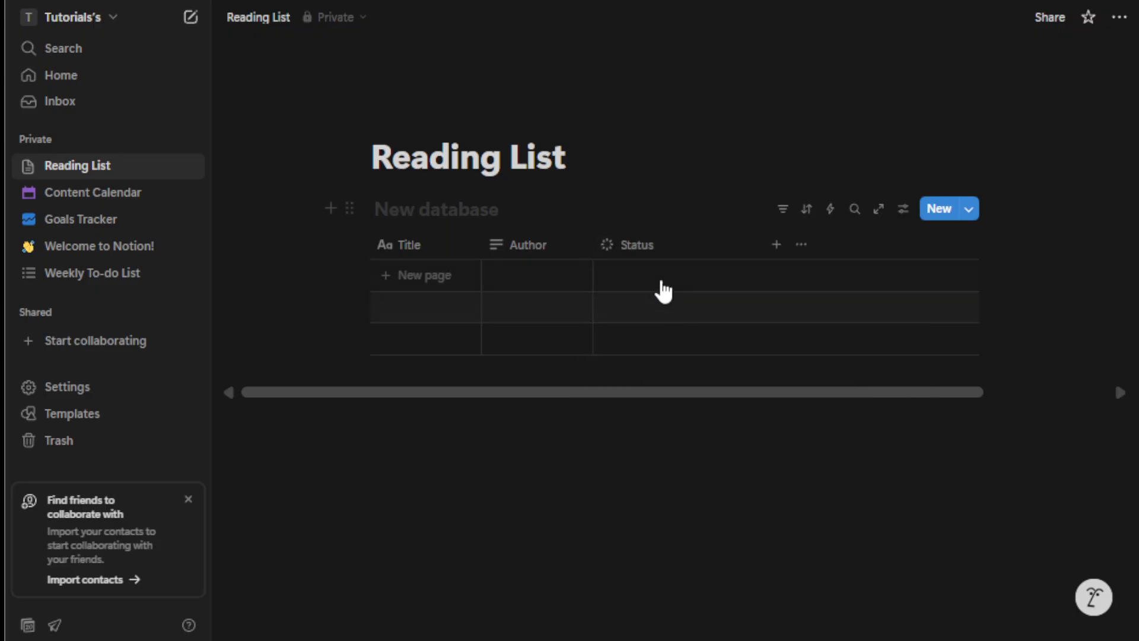
Change the Status property's type to Files & media
click(643, 249)
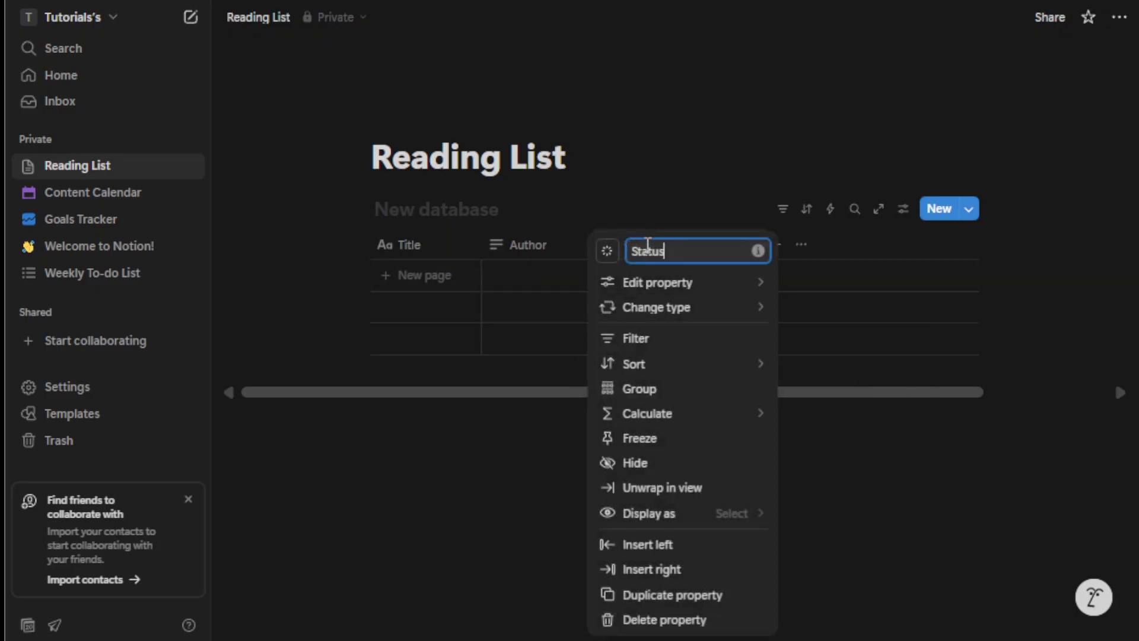
mouse_move(759, 307)
click(804, 299)
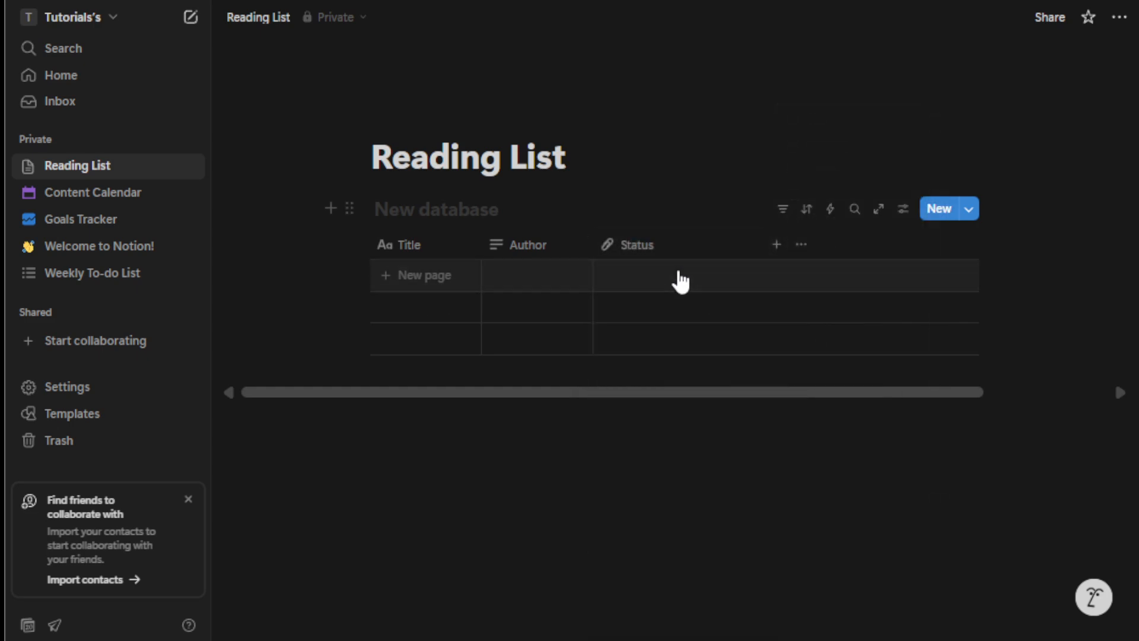
Add an empty row to the table and switch the Status property's type back to Status
click(681, 279)
click(613, 241)
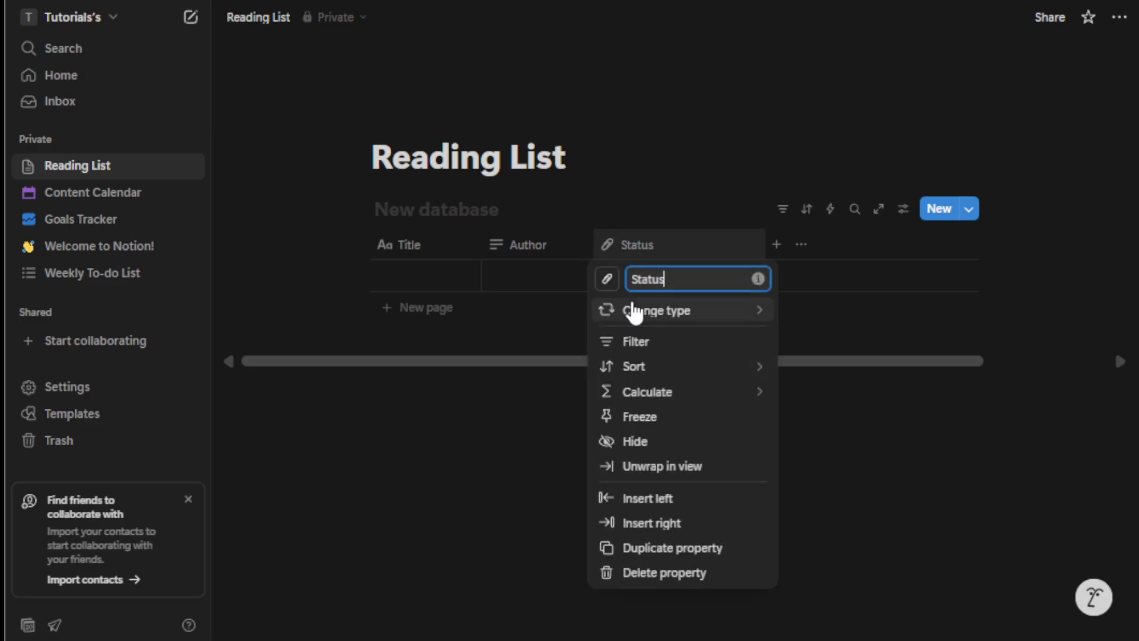
mouse_move(635, 310)
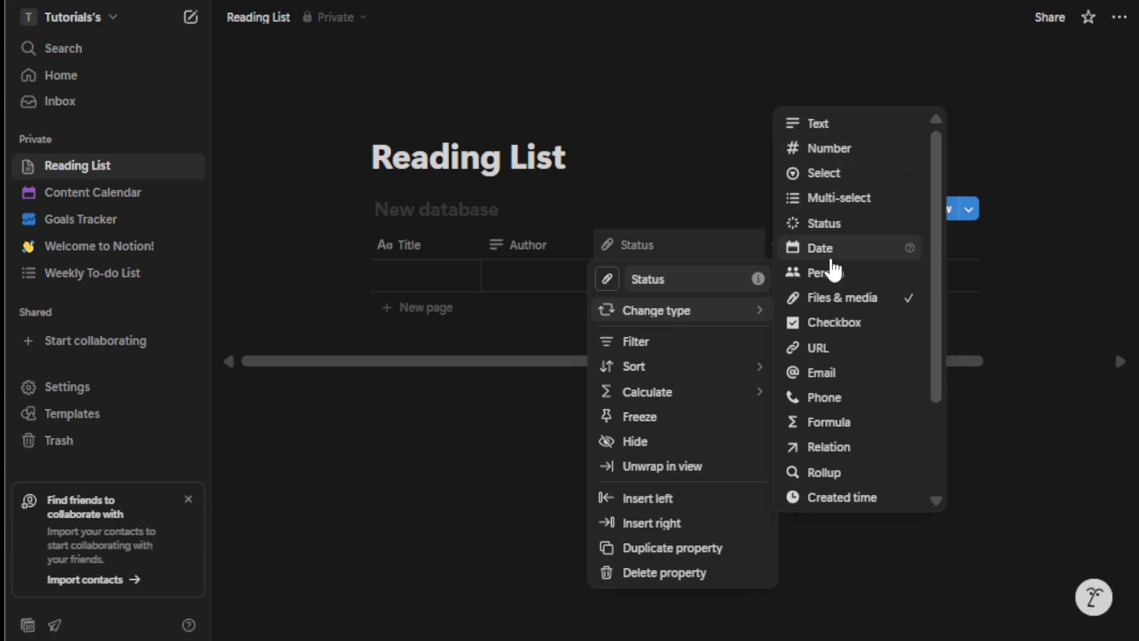
click(823, 224)
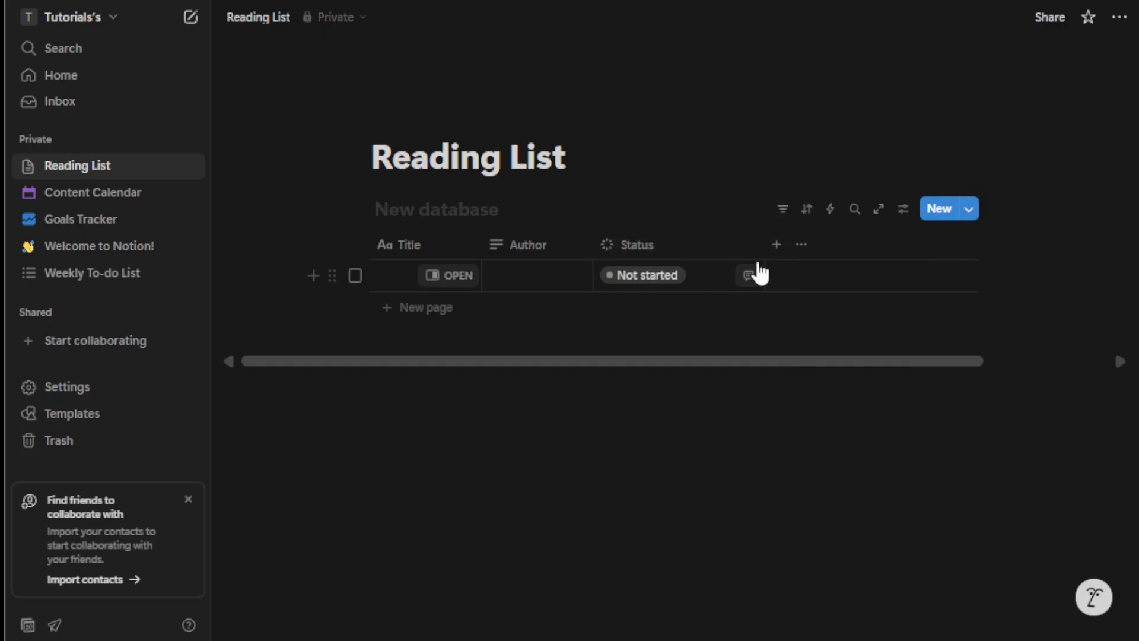
Narrow the Status column and set the row's status to Done
drag(764, 252, 722, 248)
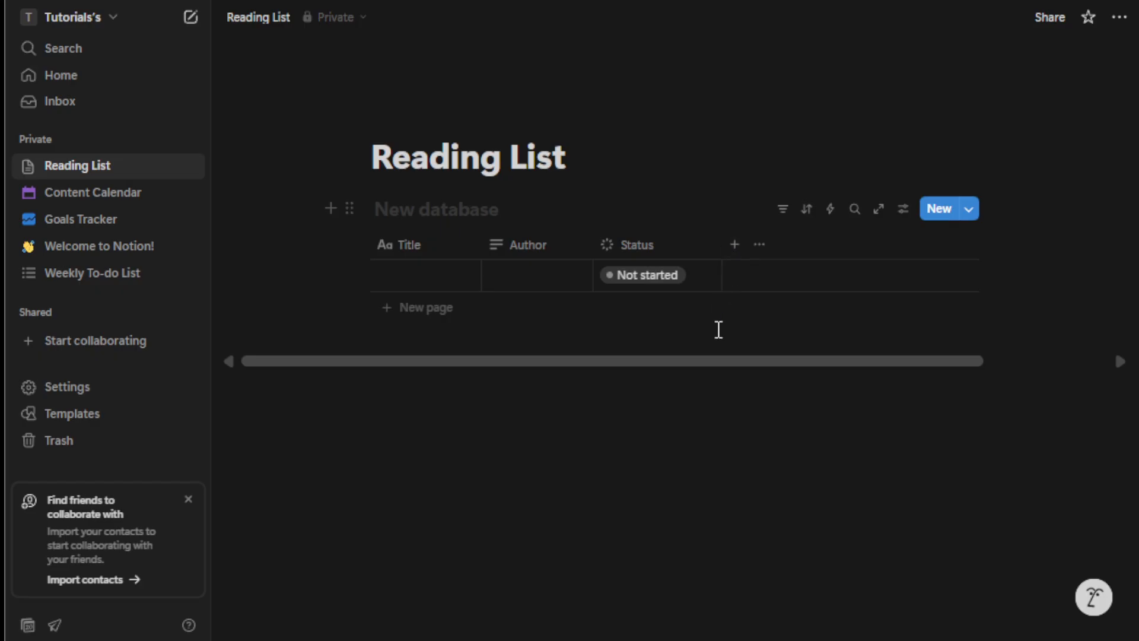
click(657, 281)
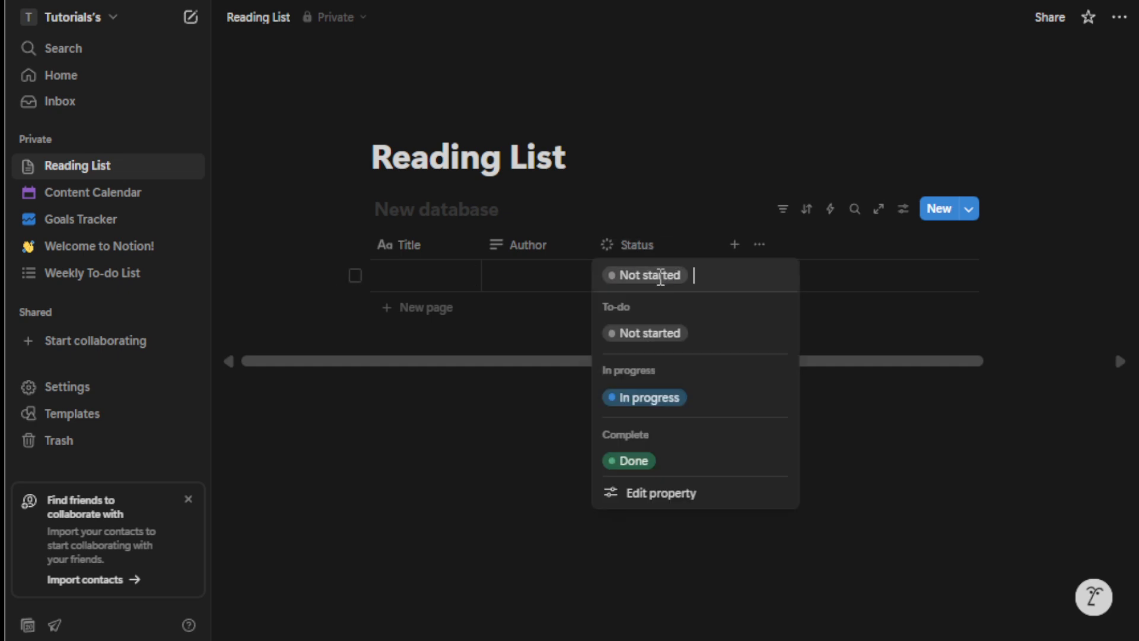
click(653, 396)
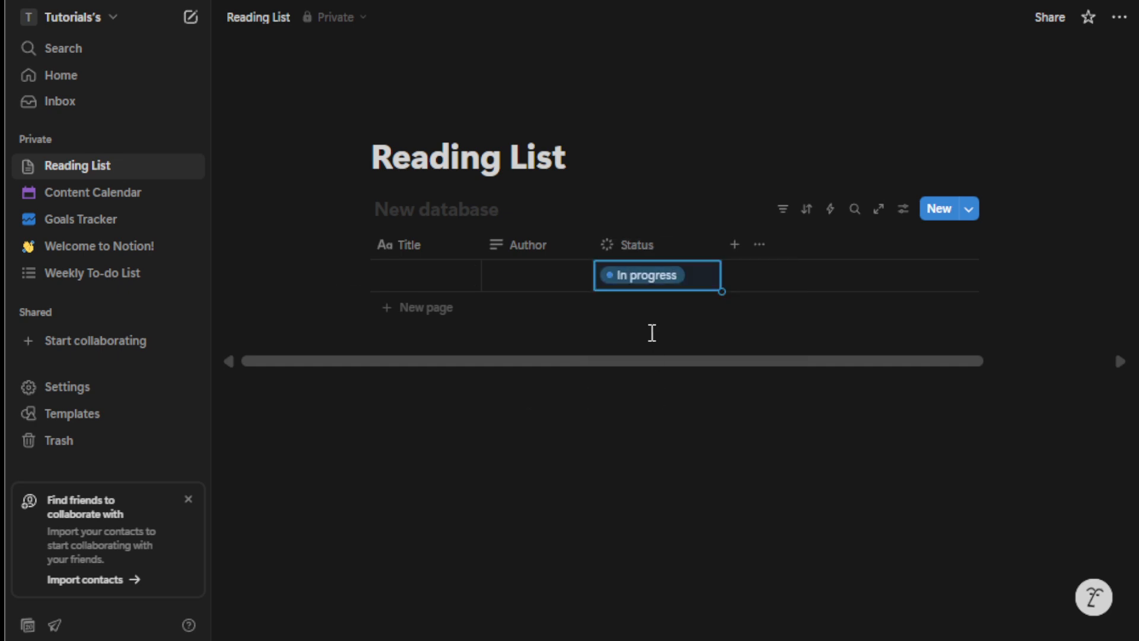
click(651, 291)
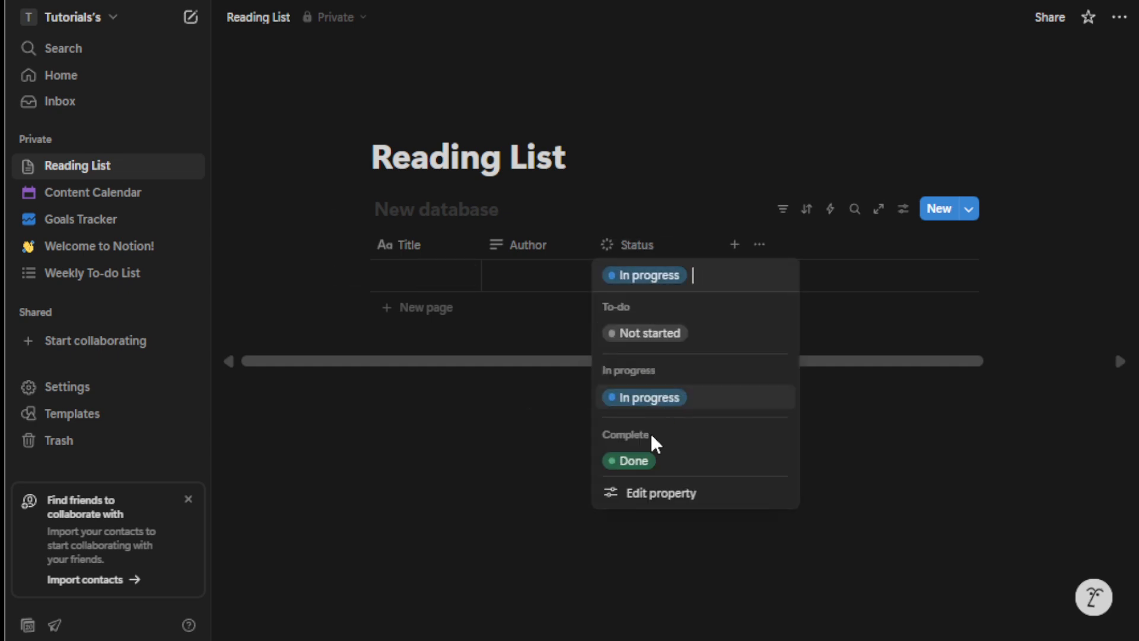
click(650, 467)
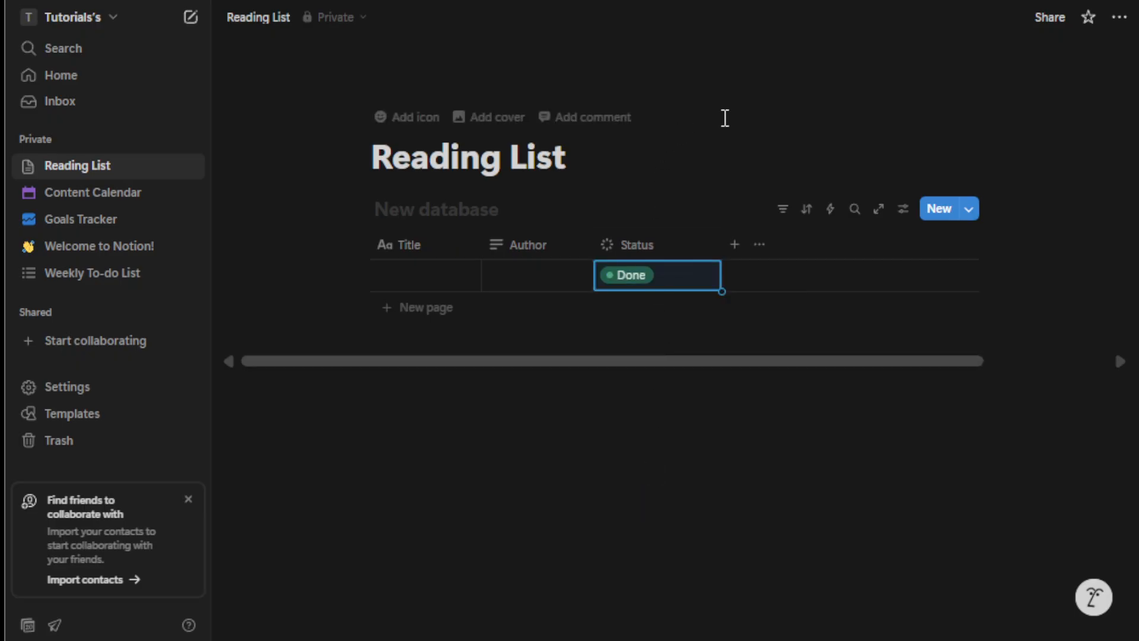
click(1070, 148)
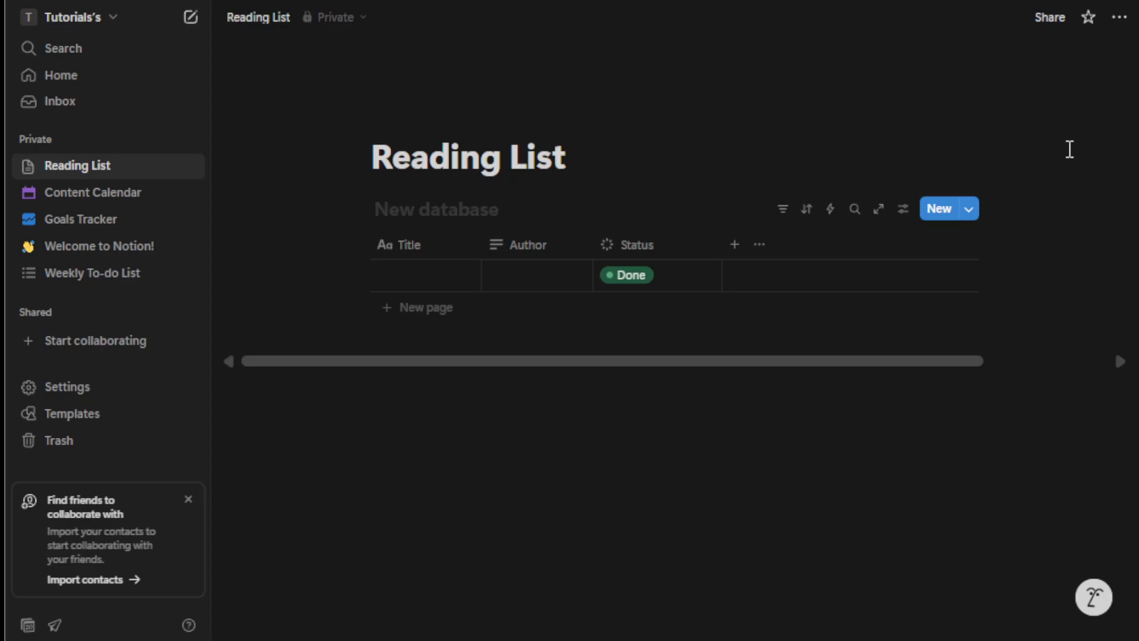